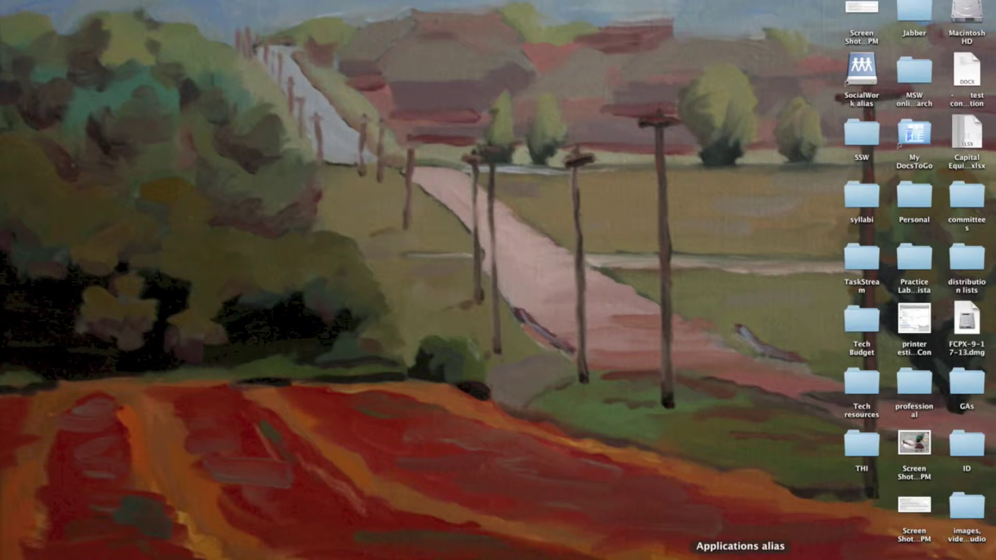
Launch Jabber Video from the Applications folder and close the Applications window.
click(740, 556)
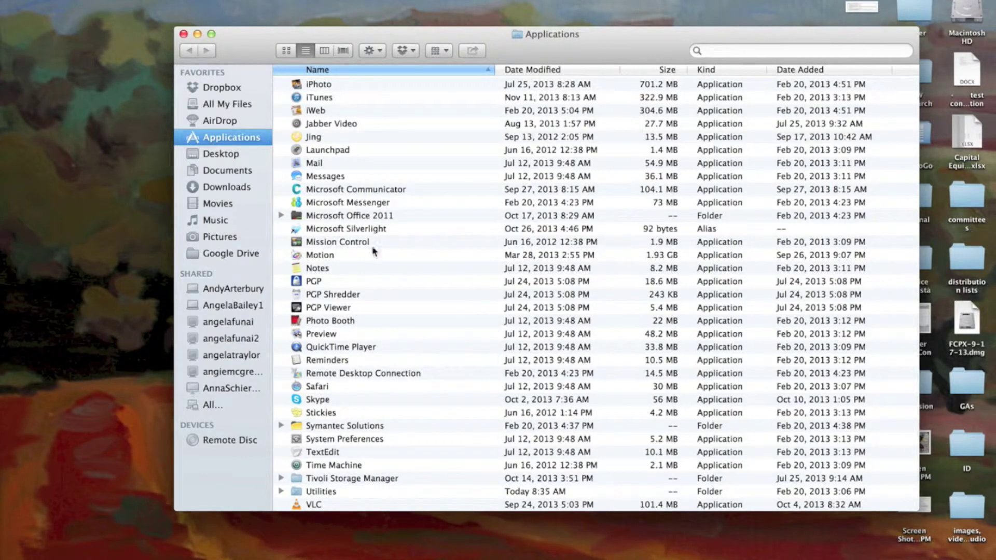
double_click(346, 123)
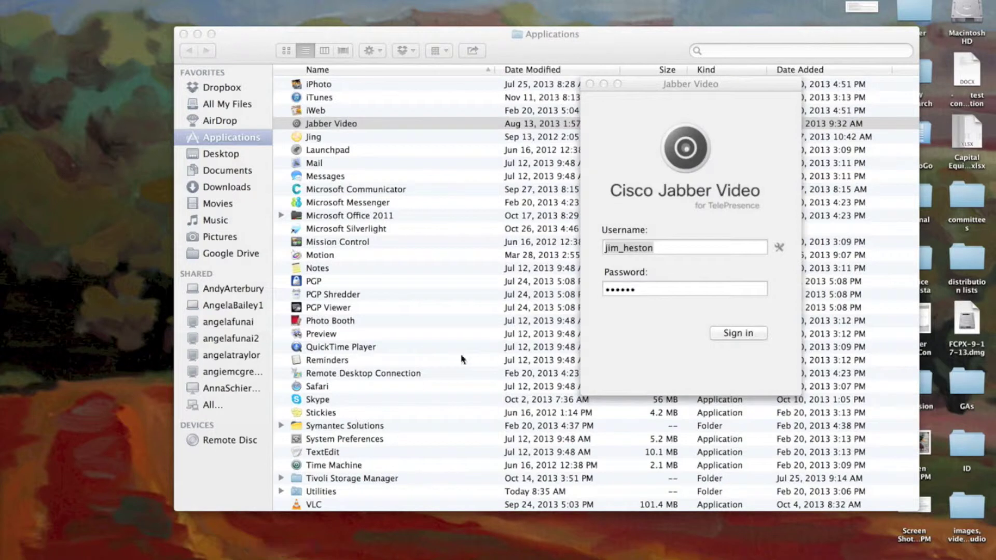
click(314, 37)
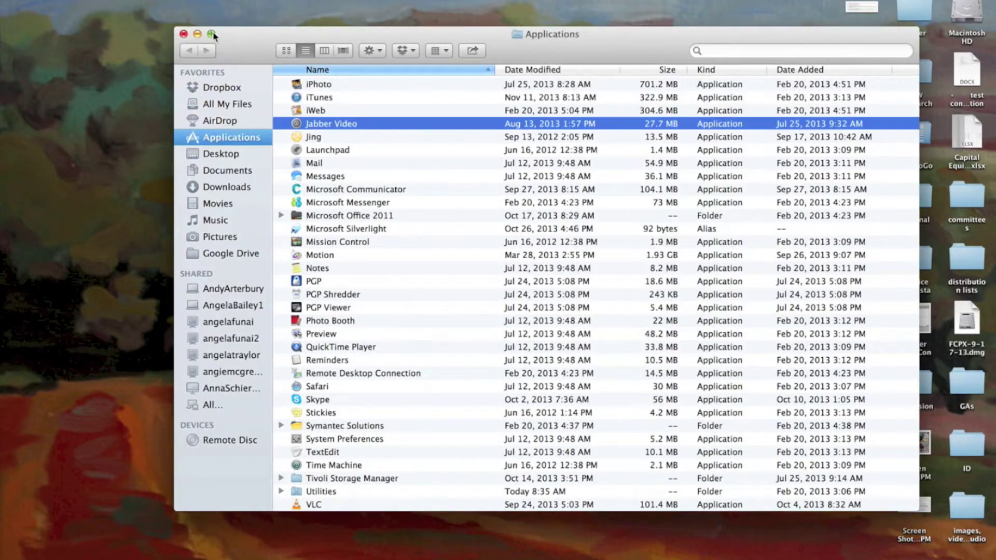
click(184, 34)
Sign in to Jabber Video with the saved username and password, and move its window to a corner of the desktop.
click(653, 83)
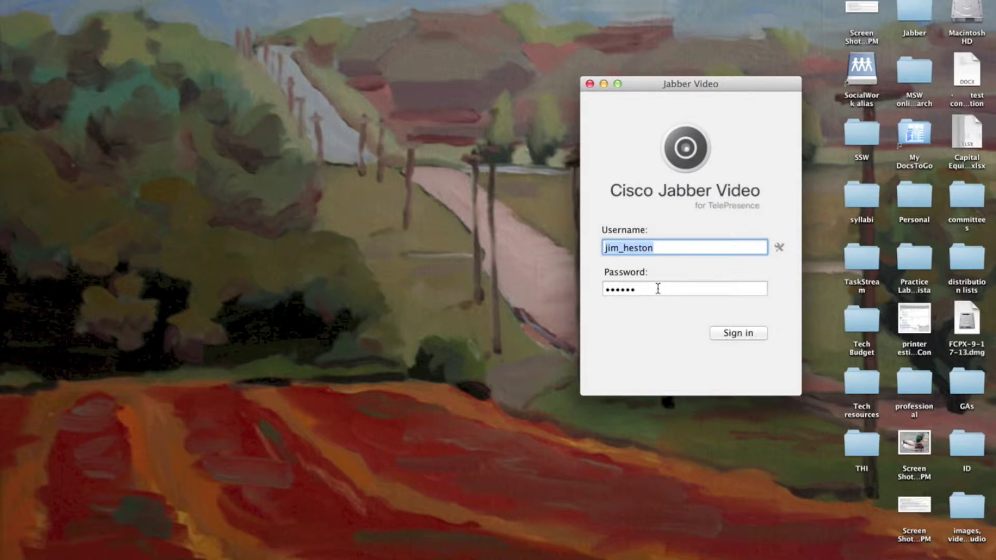
click(738, 335)
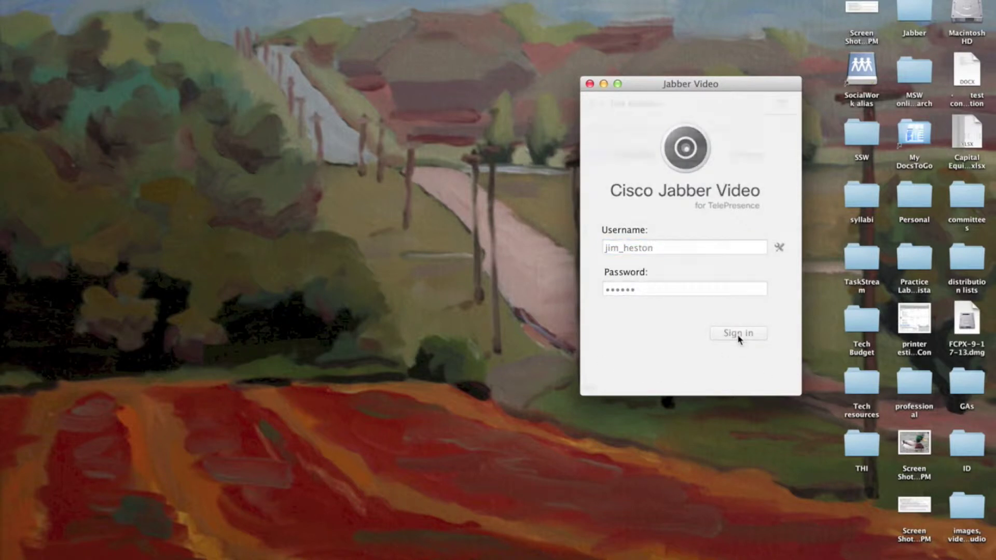
drag(684, 81, 798, 24)
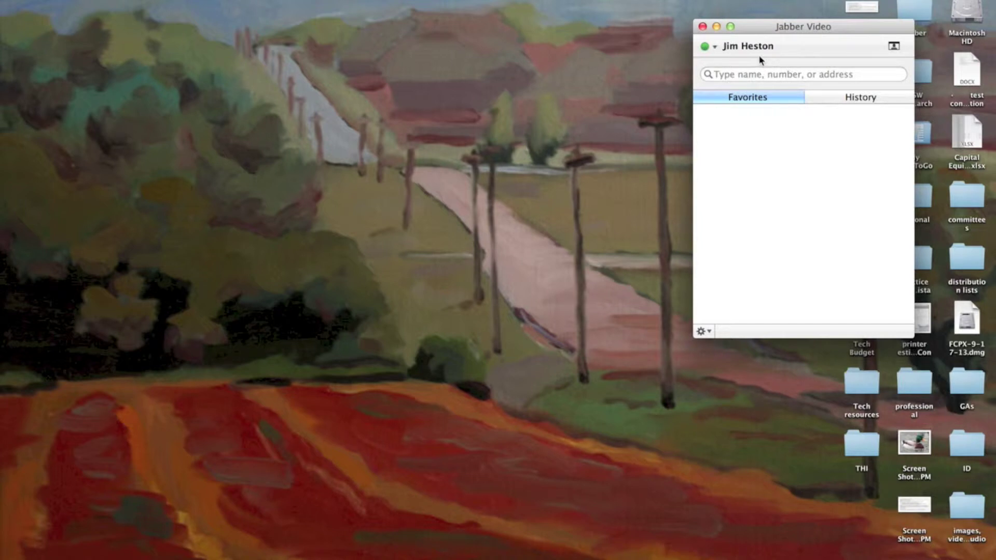
Search the phonebook by the contact's first name and select the matching contact.
click(736, 76)
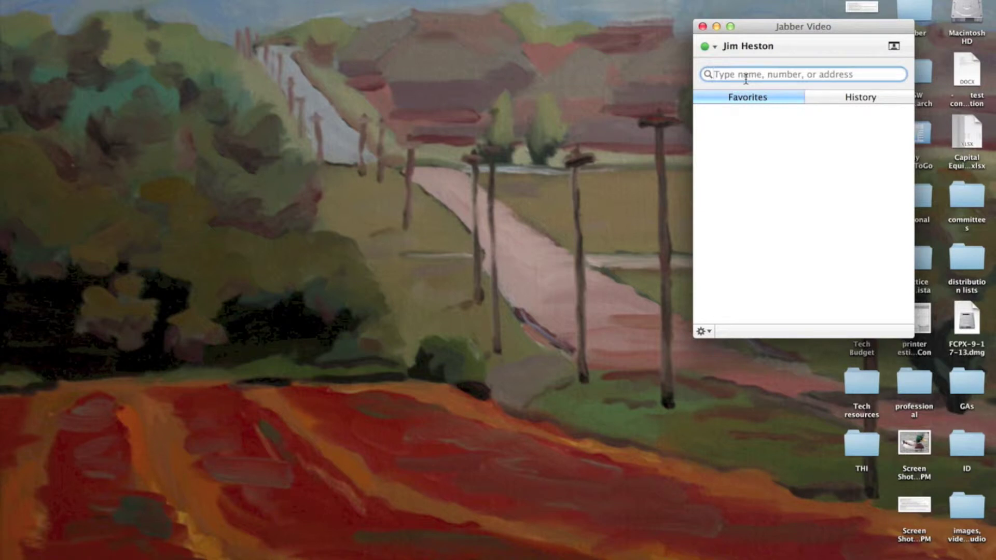
text(n)
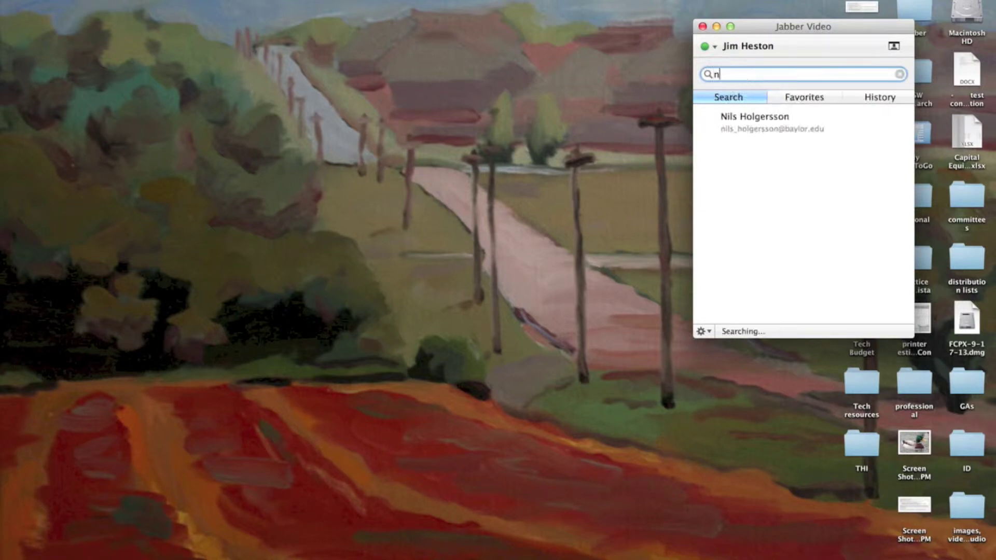
text(ikk)
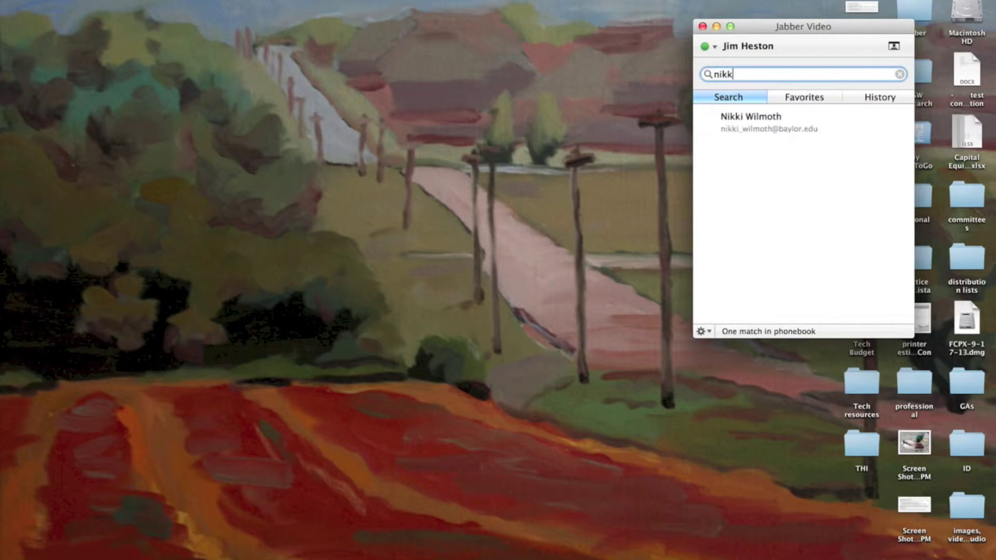
click(733, 121)
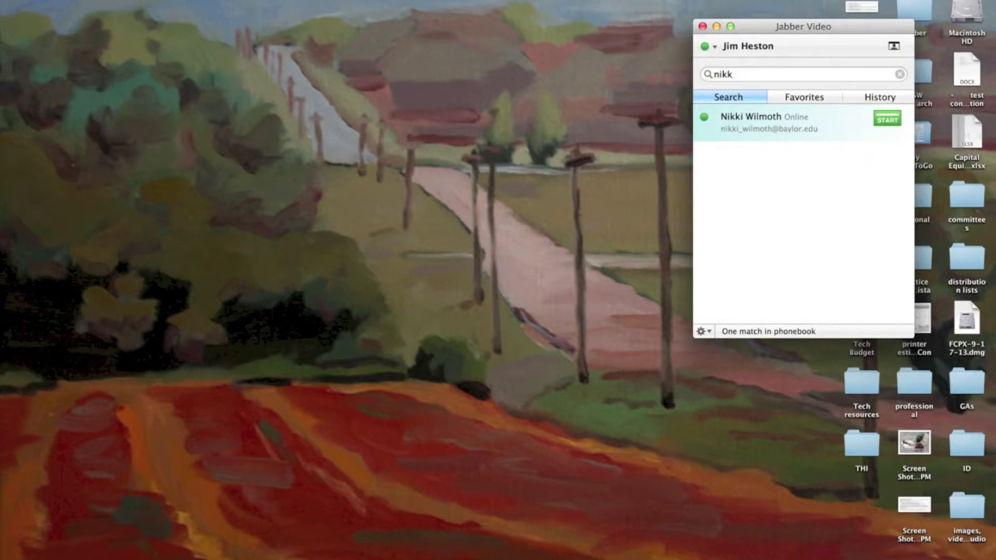
Open Quick Setup, check the Built-in Microph and Built-in Output devices, and play the speaker test sound.
click(57, 0)
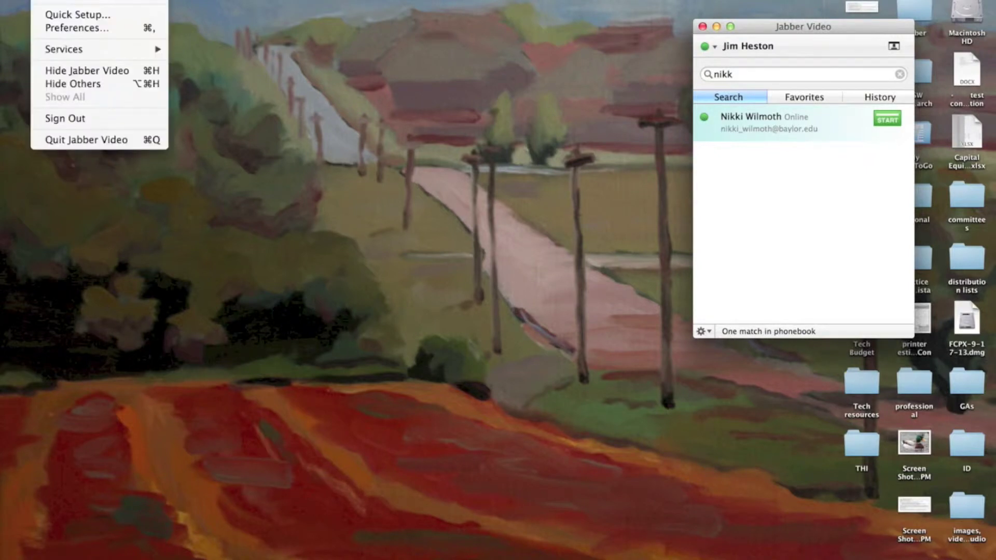
click(77, 19)
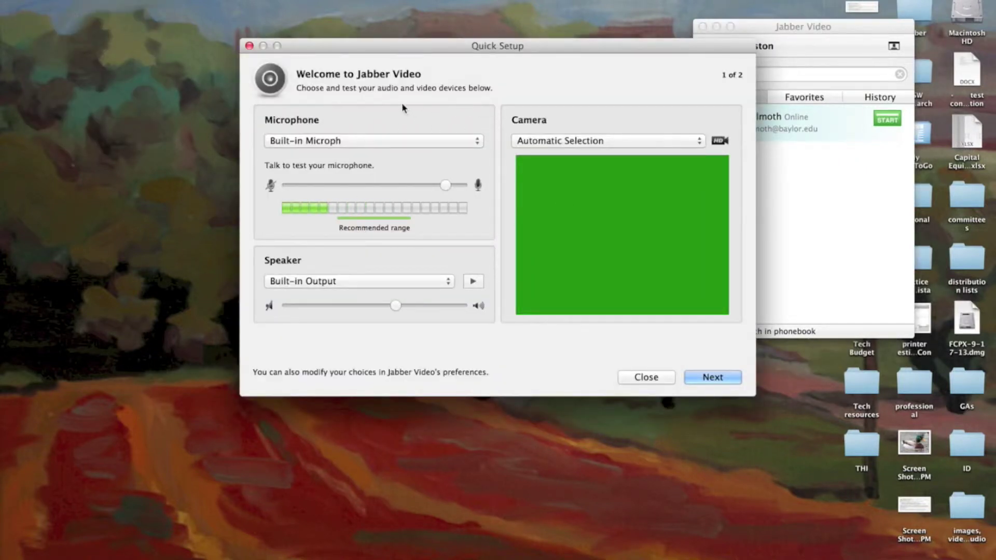
click(320, 145)
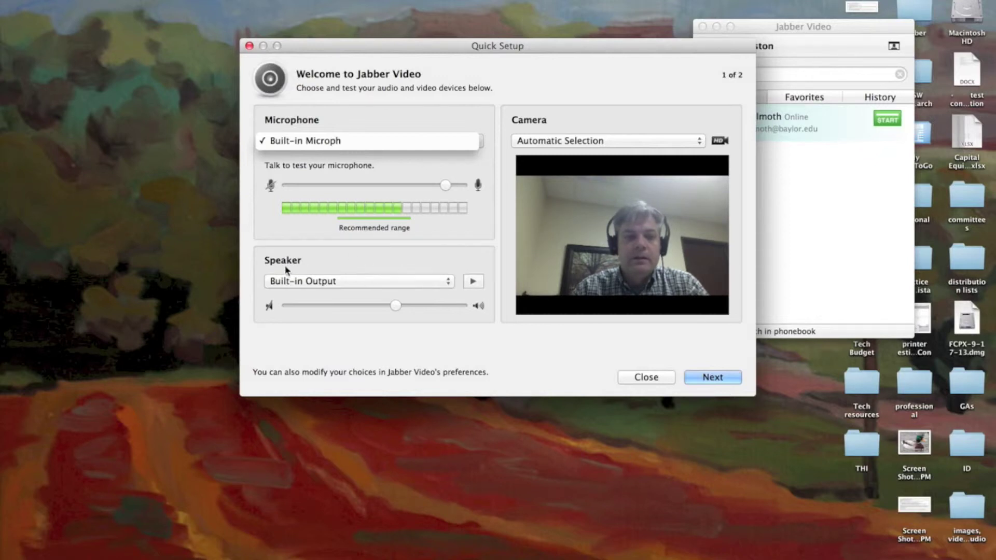
click(304, 282)
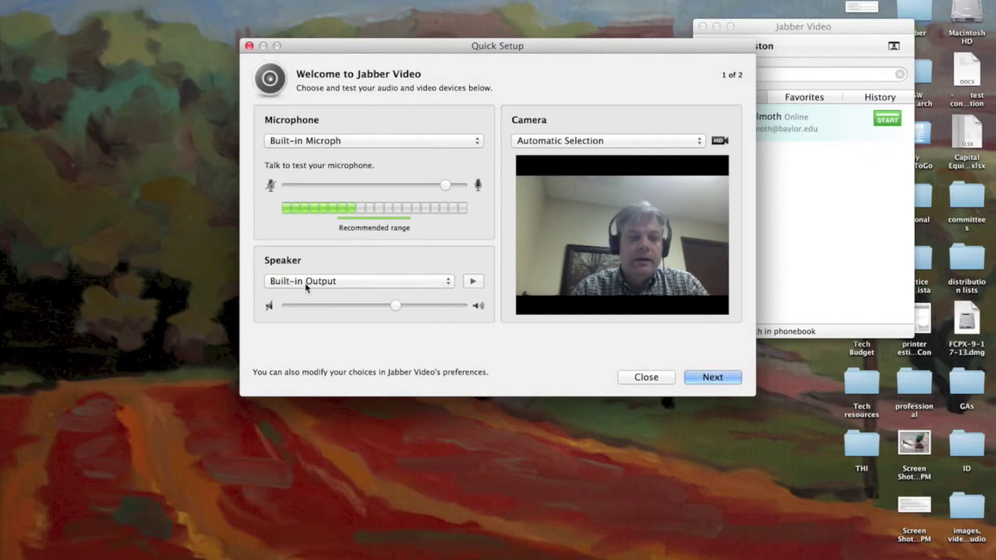
click(472, 282)
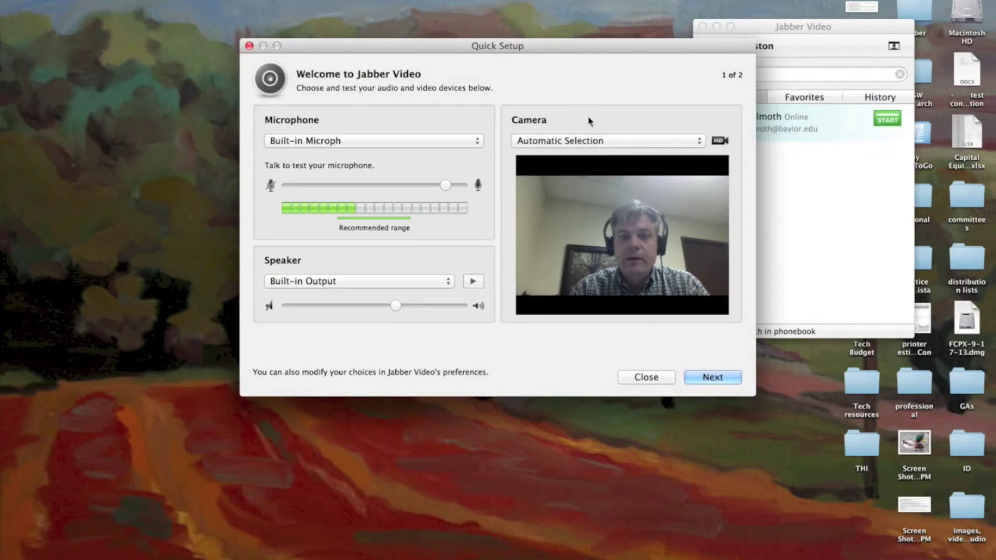
Keep the camera on Automatic Selection, finish Quick Setup through the resource check, and dismiss the office reminder.
click(560, 140)
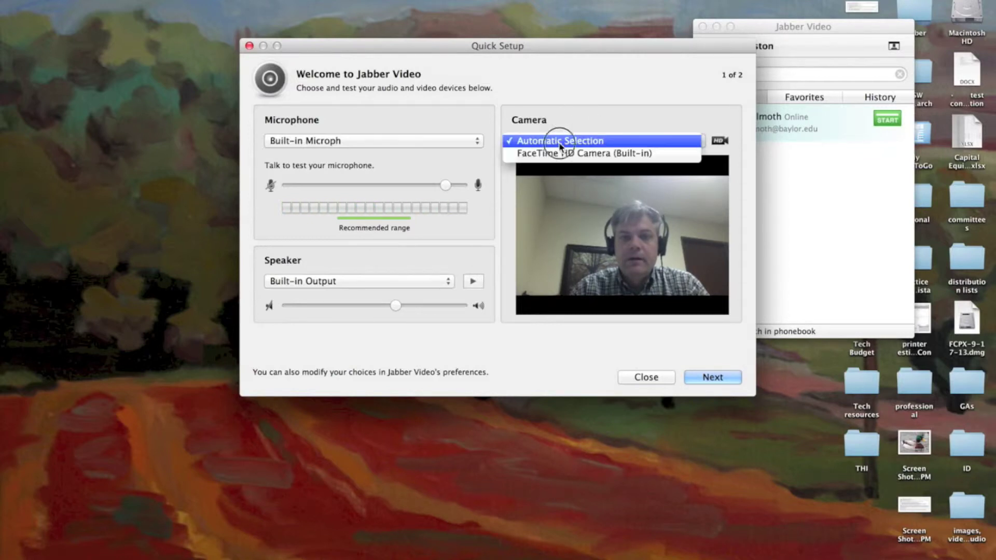
click(558, 141)
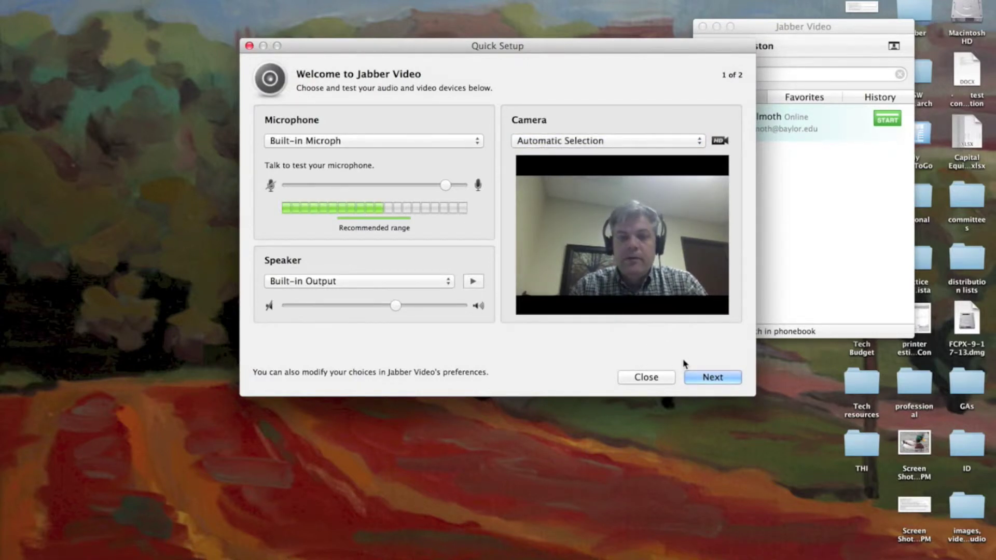
click(711, 379)
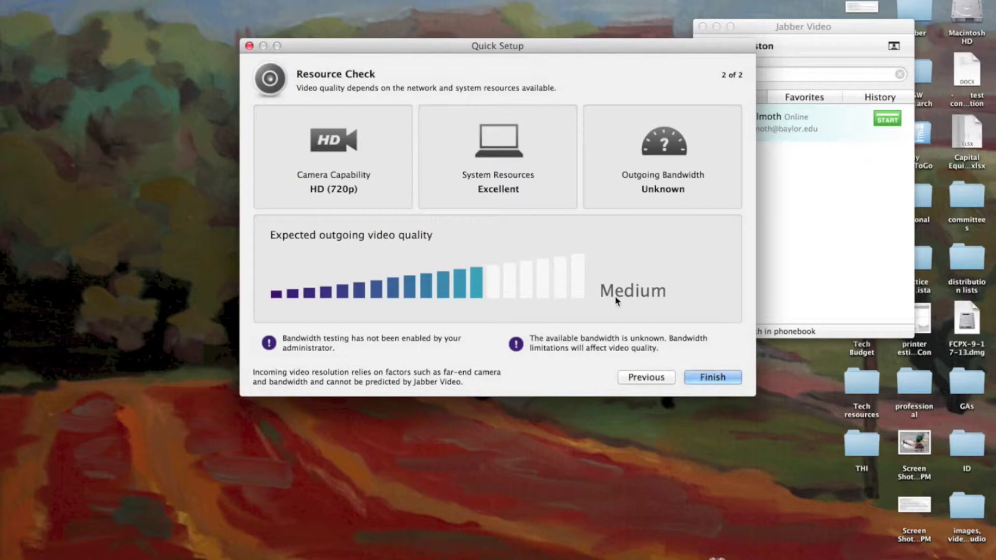
click(705, 378)
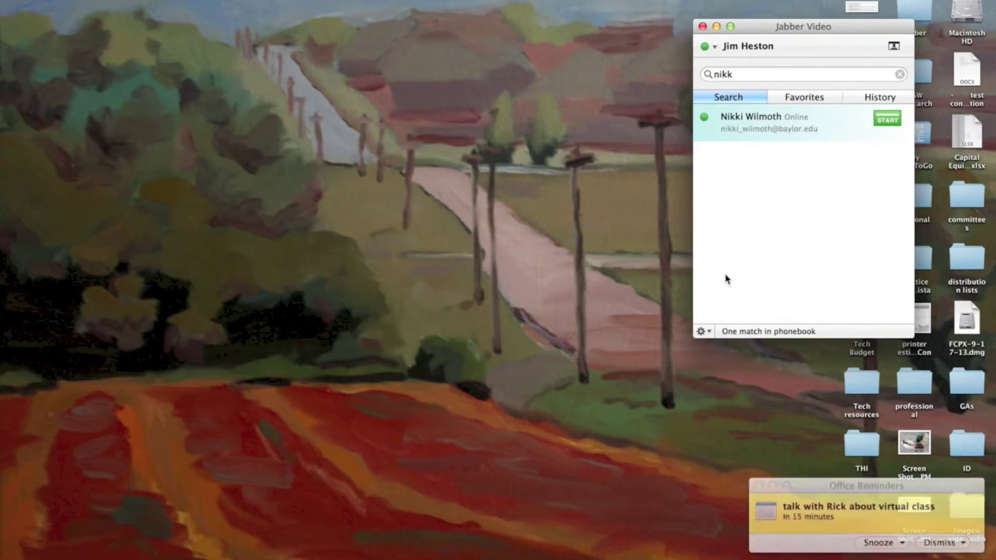
click(938, 543)
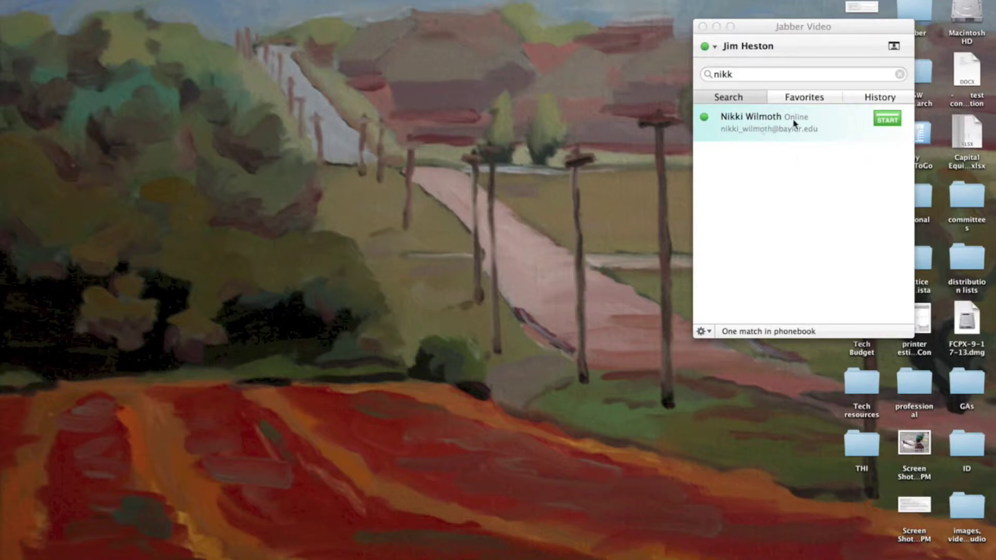
Preview your own camera picture in the self-view Video window, moved lower on the desktop, and close it.
click(894, 46)
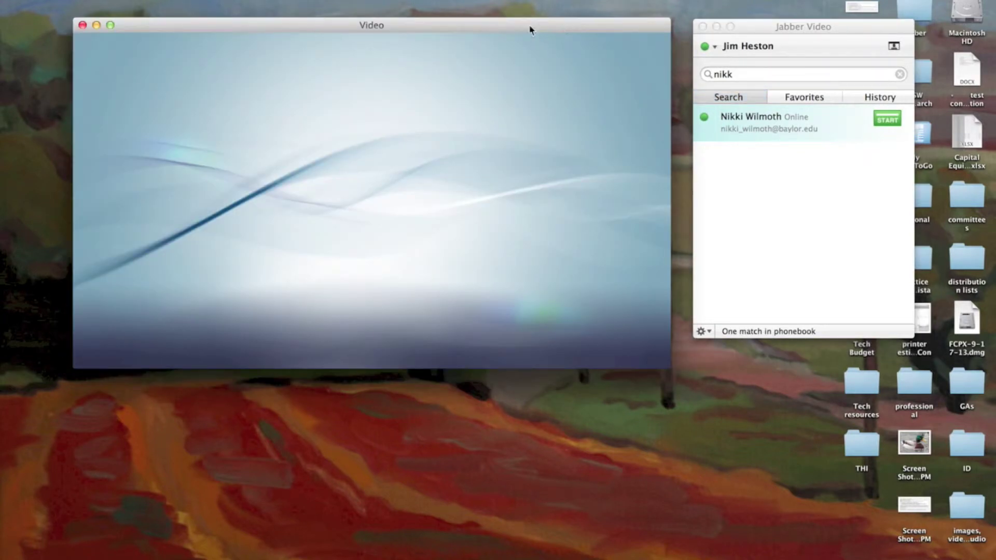
drag(530, 29, 552, 145)
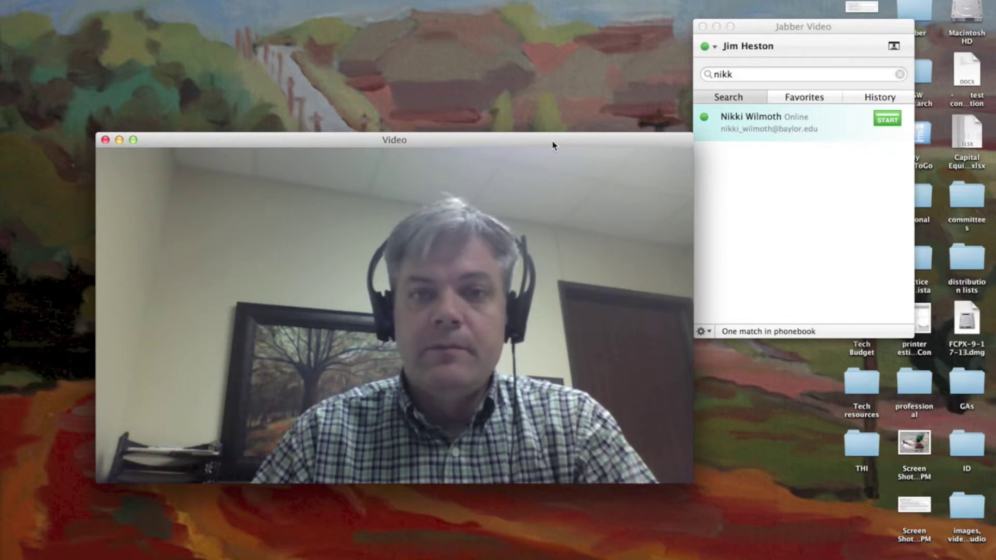
click(105, 140)
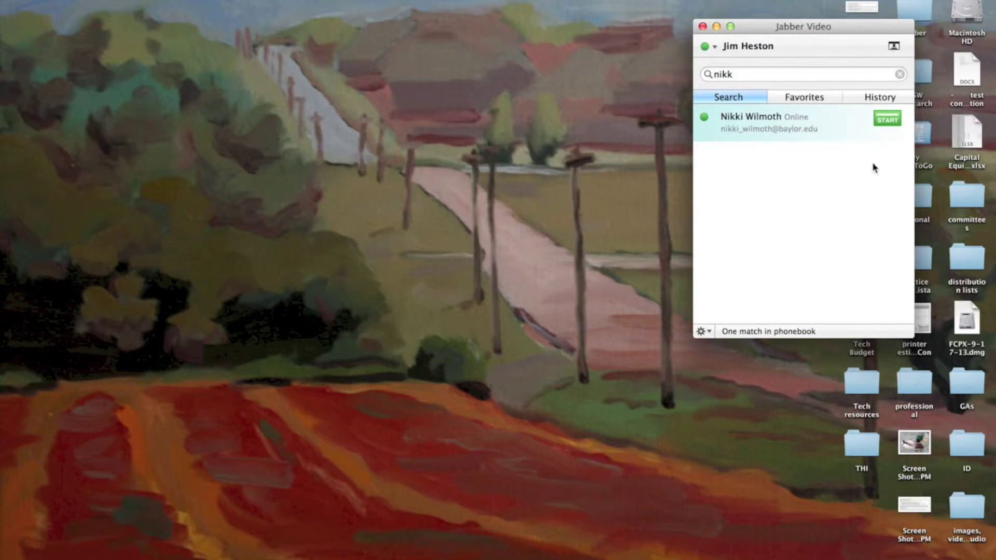
Start a video call with the selected contact and show the self-view in the call window.
click(888, 119)
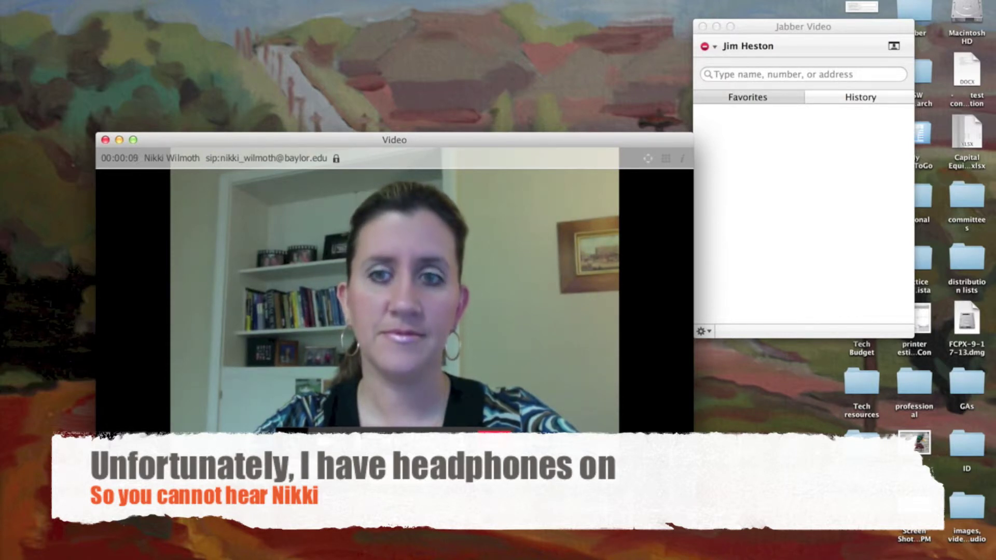
mouse_move(290, 449)
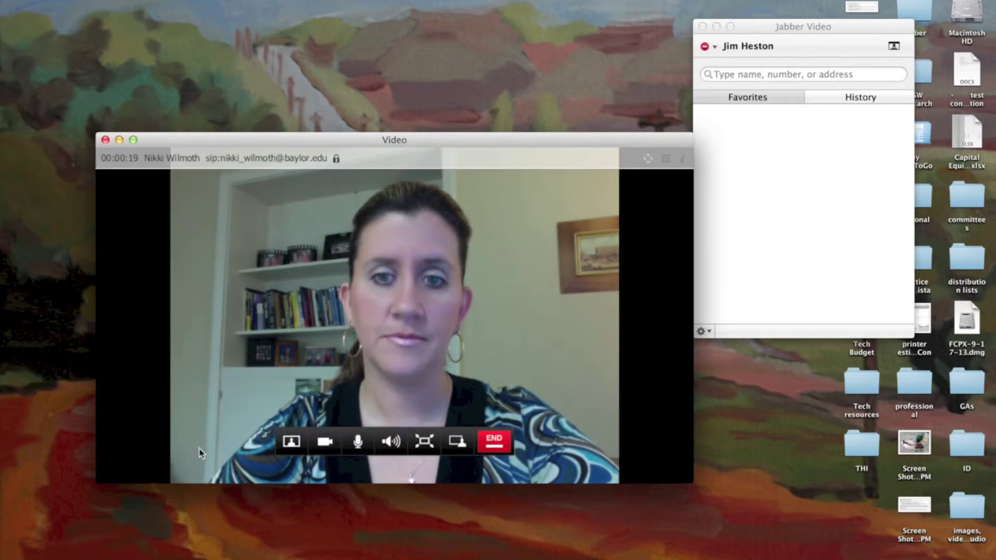
click(291, 442)
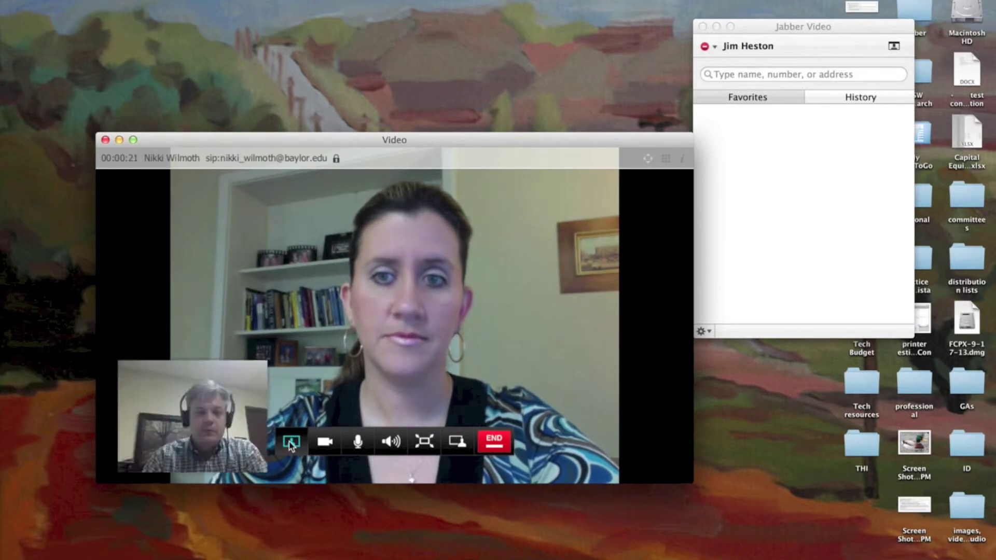
Move the self-view to the lower-left and upper-left corners of the call video, and hide and show it again.
drag(196, 428, 174, 438)
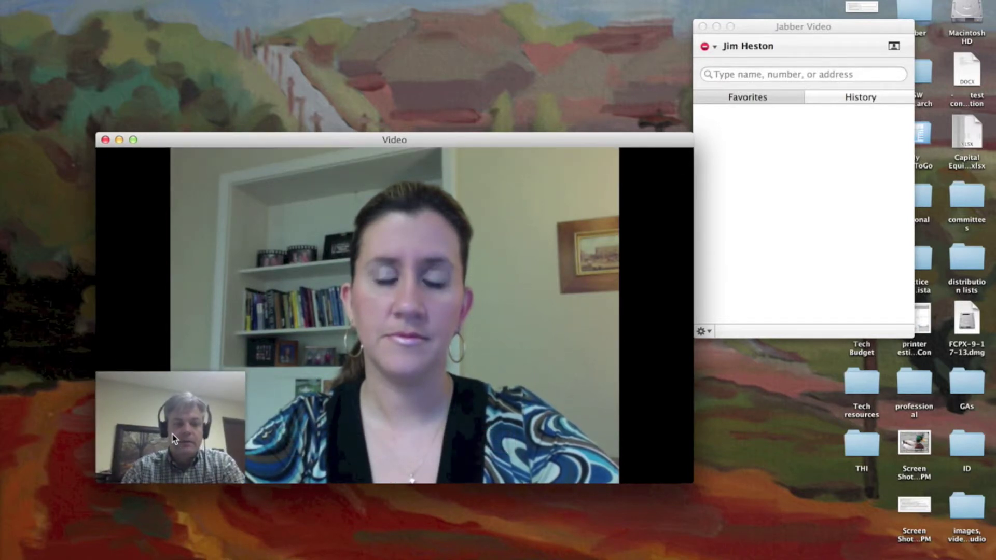
drag(174, 438, 150, 182)
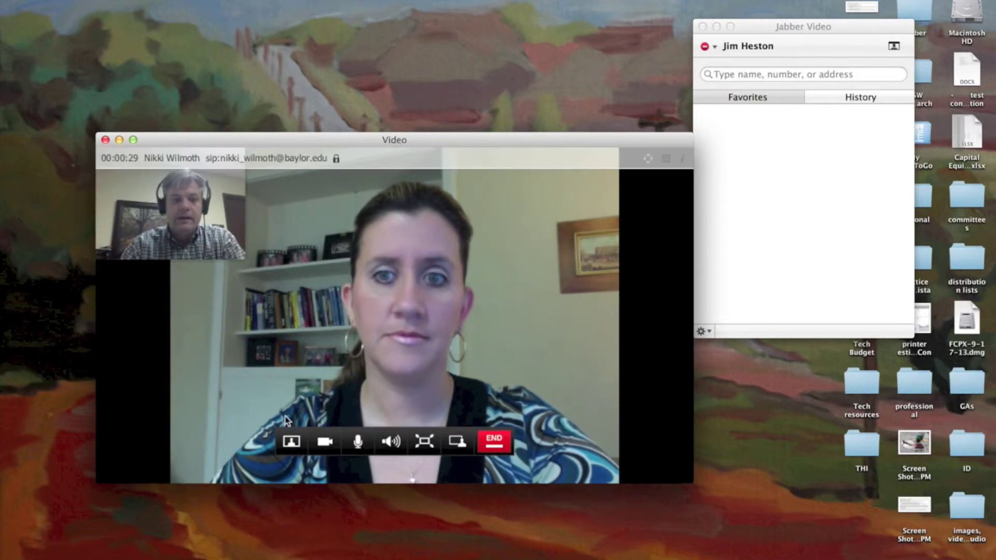
click(289, 444)
click(290, 444)
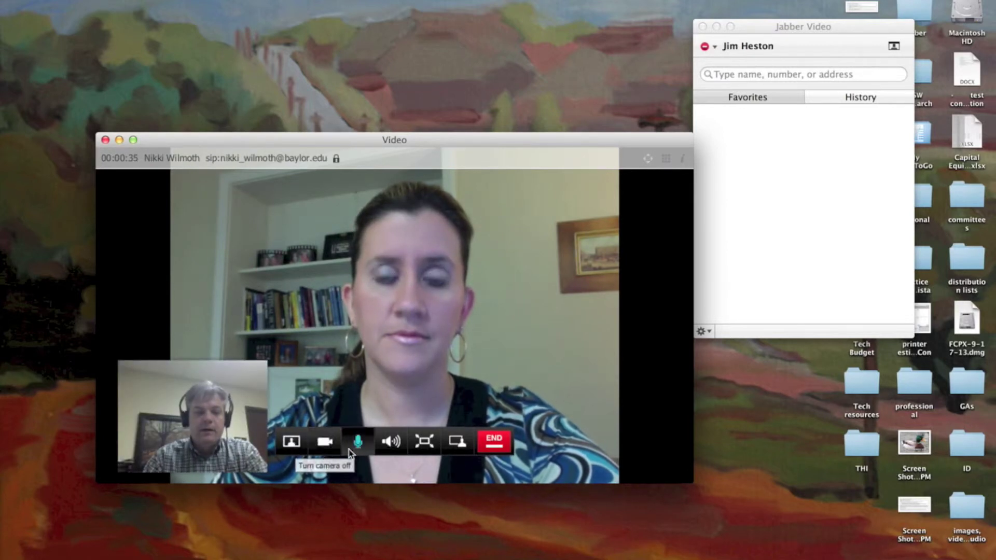
Check the call's volume slider and switch the call video to full screen.
mouse_move(389, 444)
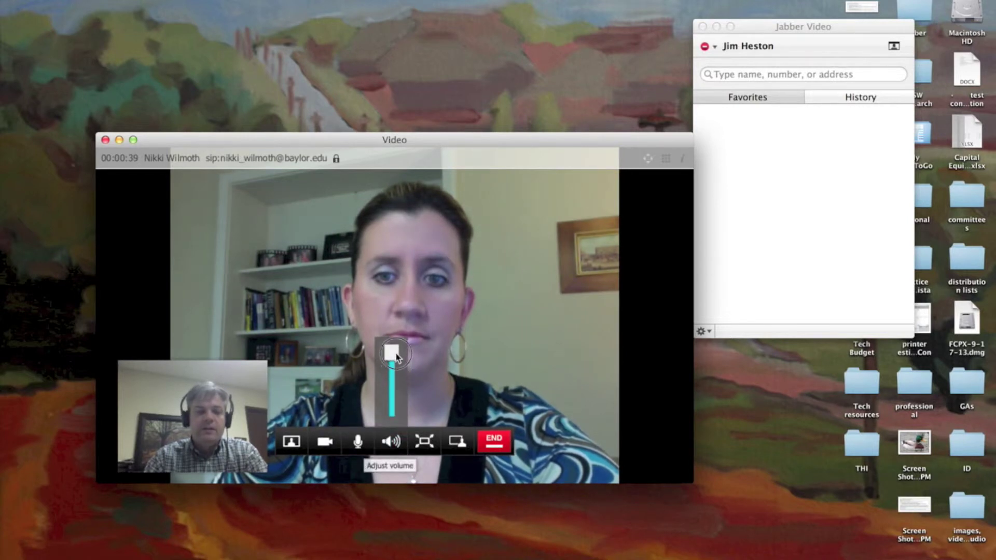
click(427, 446)
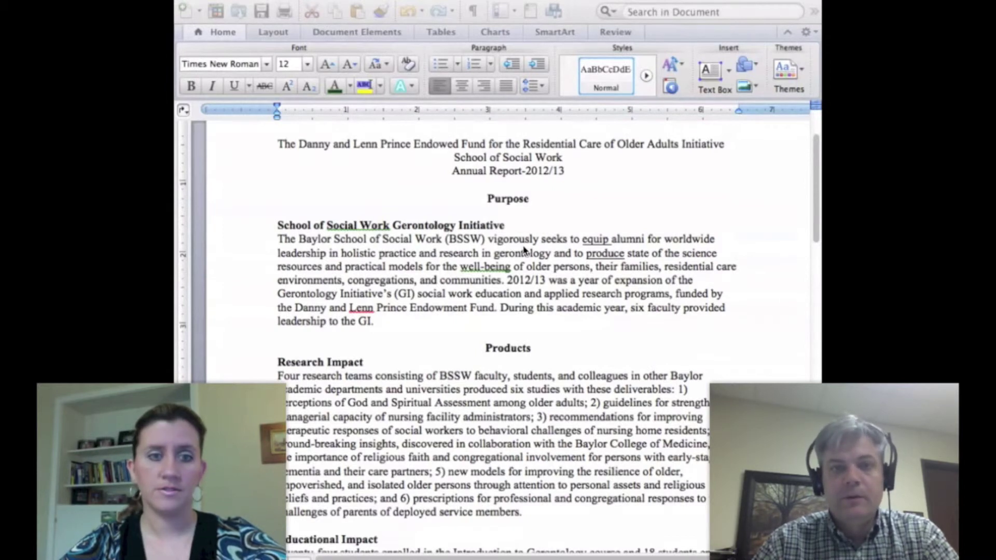
Switch to the annual report in Word and replace the "Purpose" heading with three line breaks and "Hi!".
key(super+Tab)
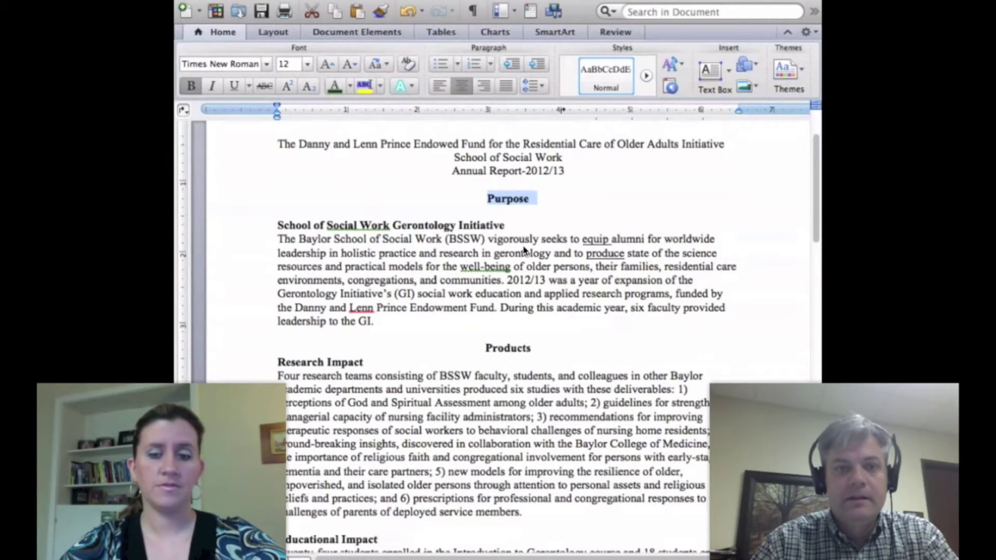
key(BackSpace)
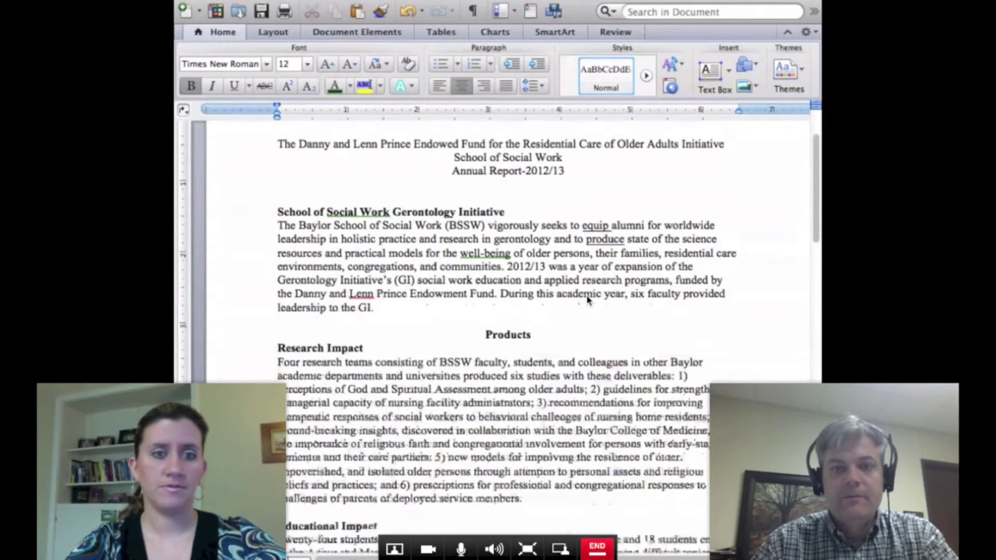
key(Return)
key(Return)
key(Return)
text(H)
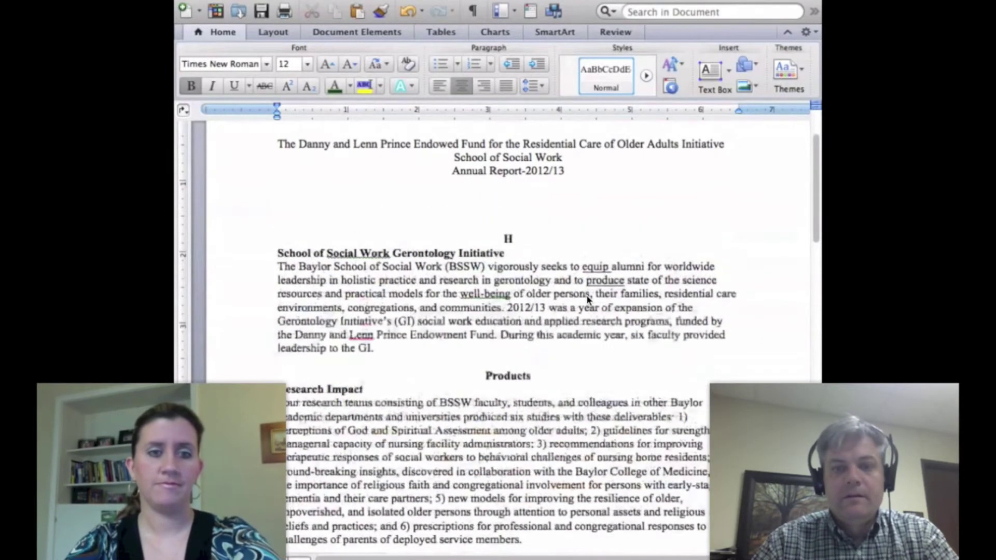
text(i!)
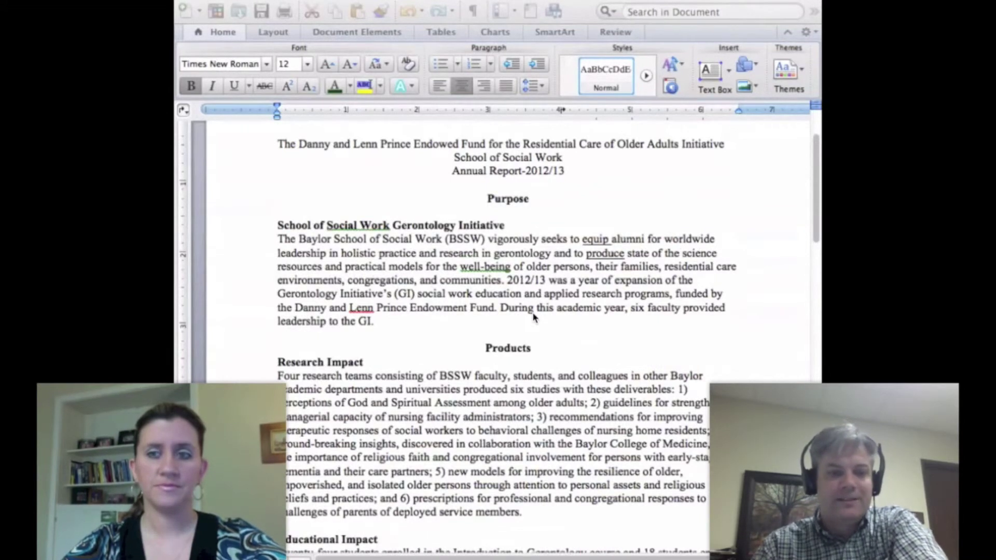
End the full-screen video call with the contact and close the call's video window.
mouse_move(508, 436)
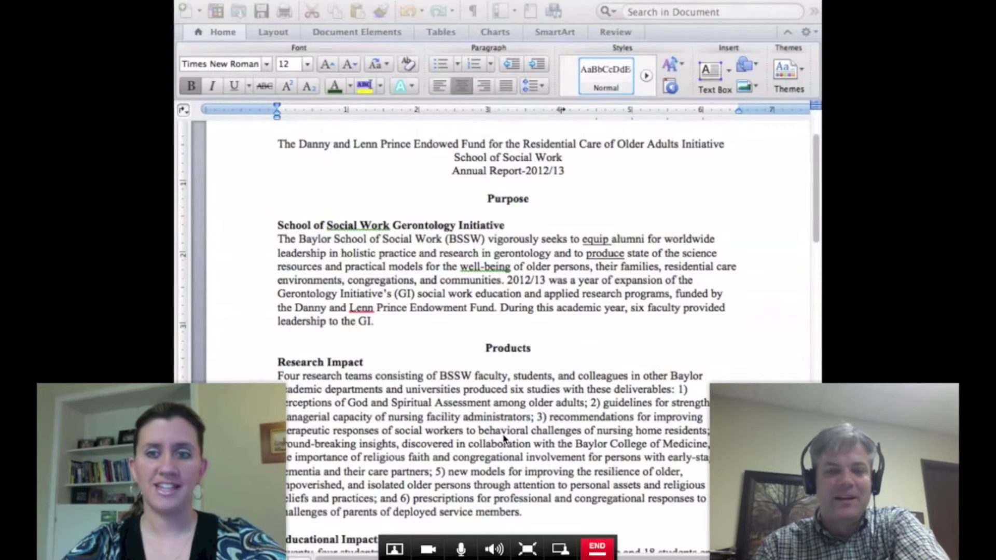
click(597, 550)
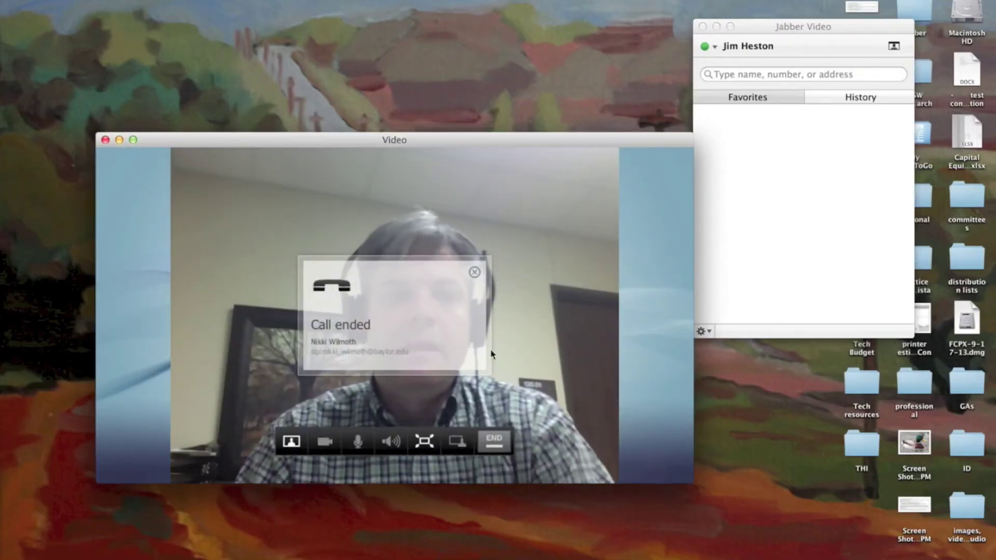
click(105, 140)
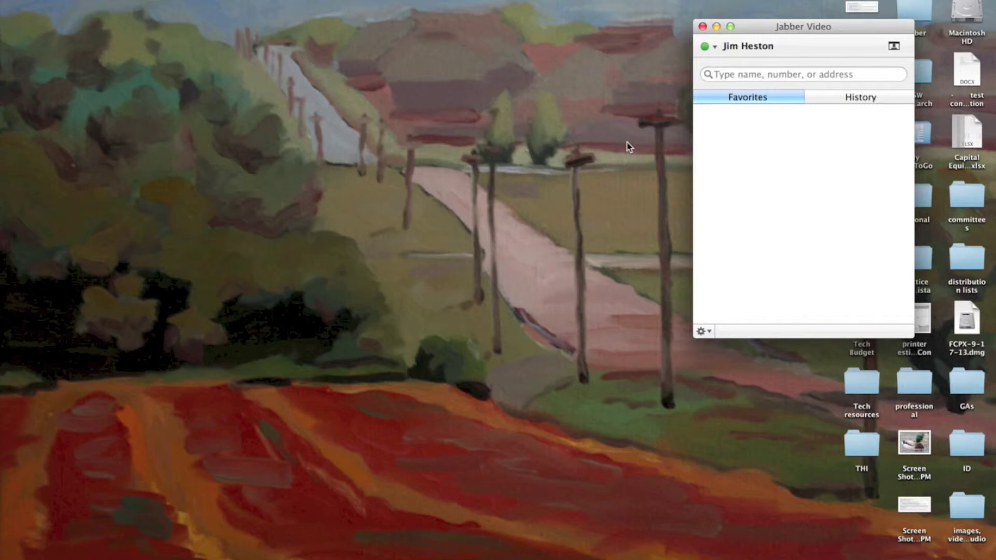
Search the phonebook for the seven-digit conference number and start a video call to the matching entry.
click(796, 74)
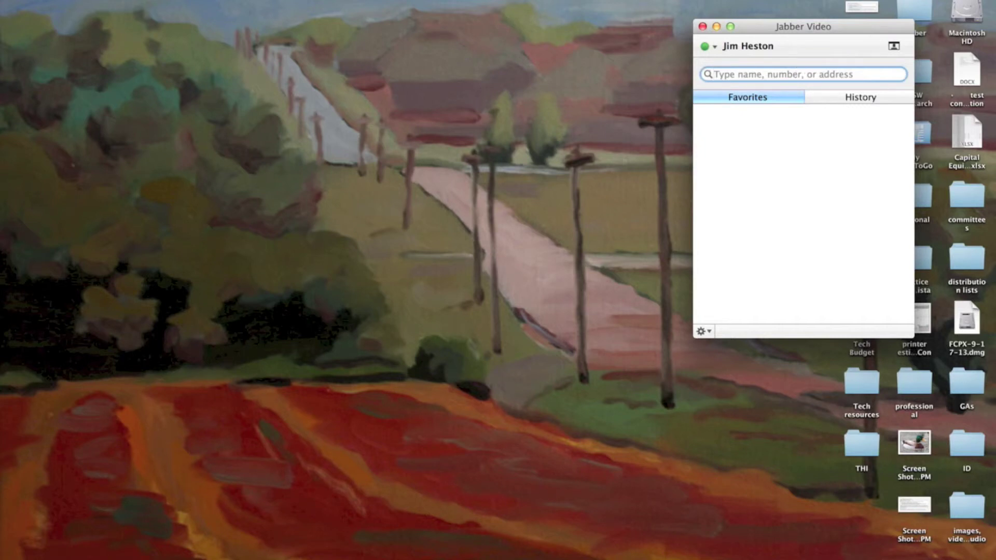
text(9999)
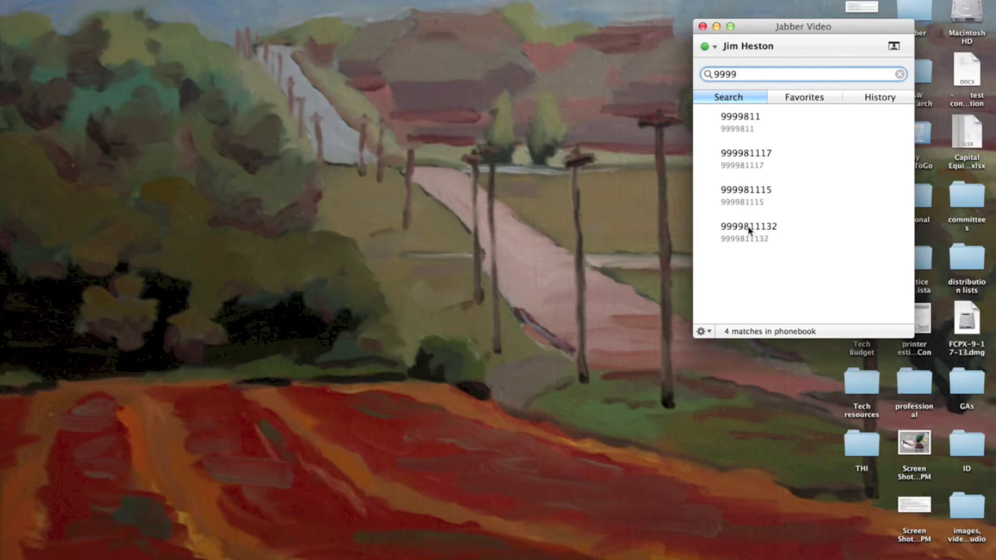
text(811)
click(744, 126)
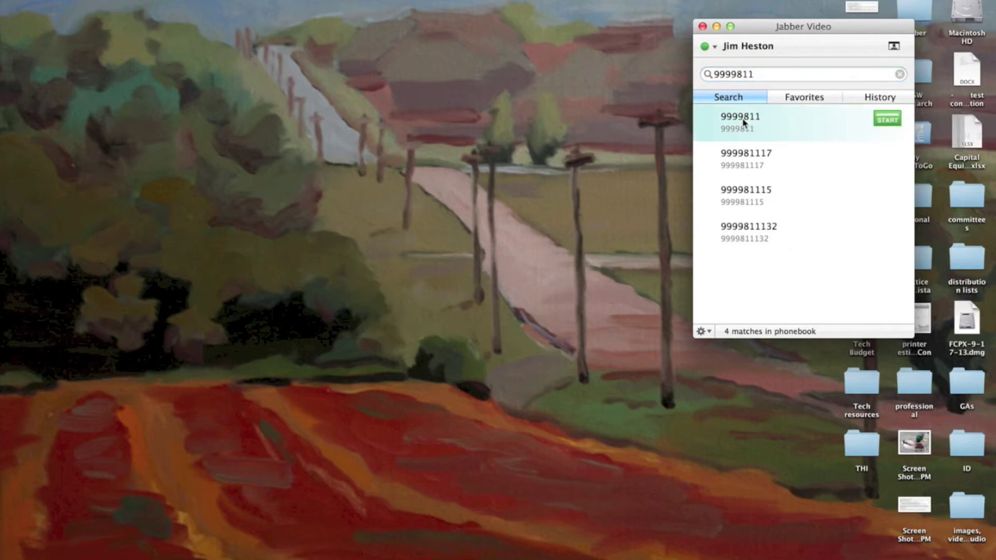
click(886, 120)
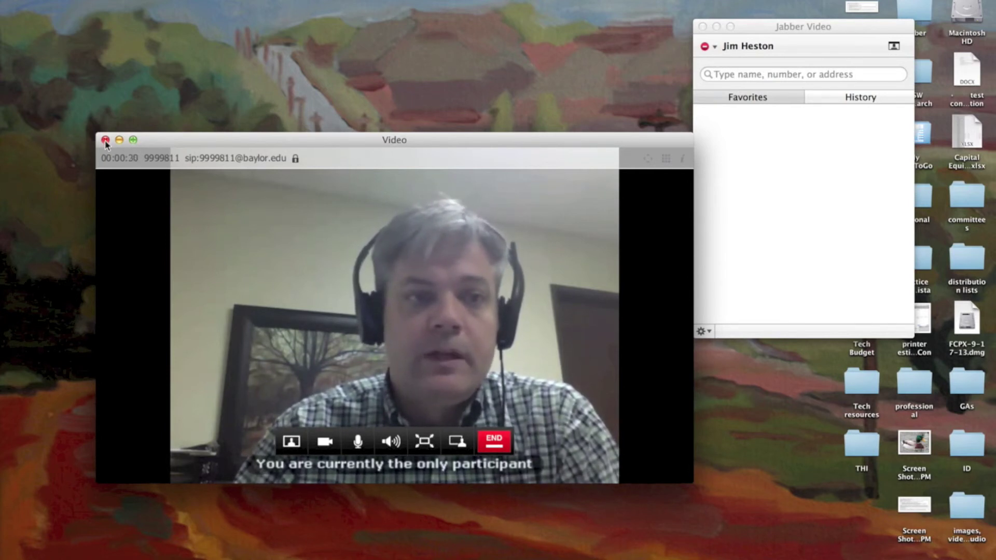
End the conference call and close its video window.
click(491, 445)
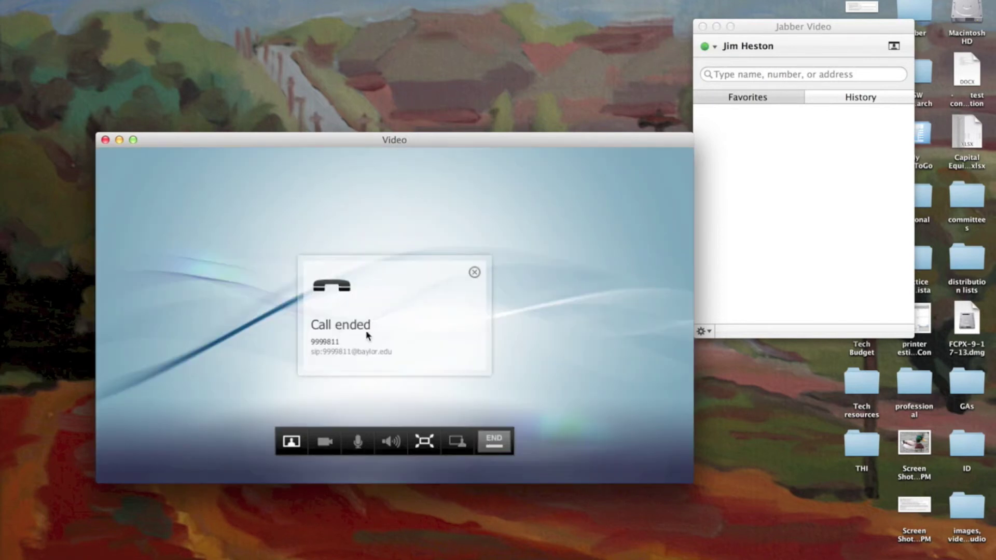
click(105, 140)
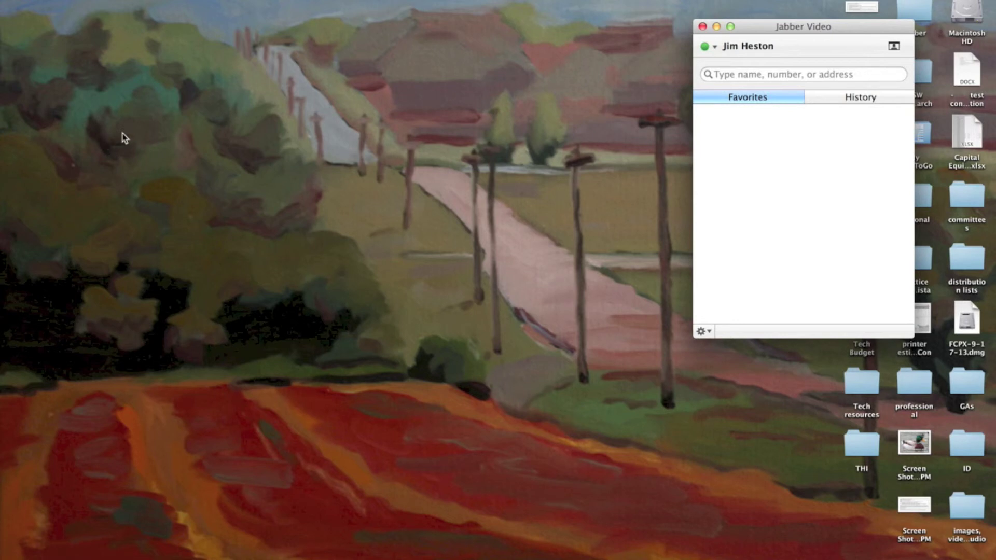